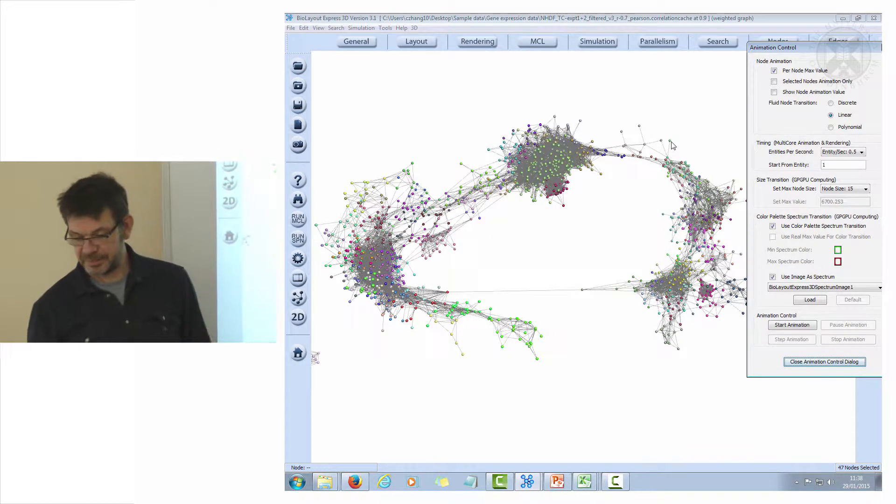
Close the Animation Control dialog and move the graph window down to uncover the Gene expression data folder
left_click_drag(810, 49, 788, 50)
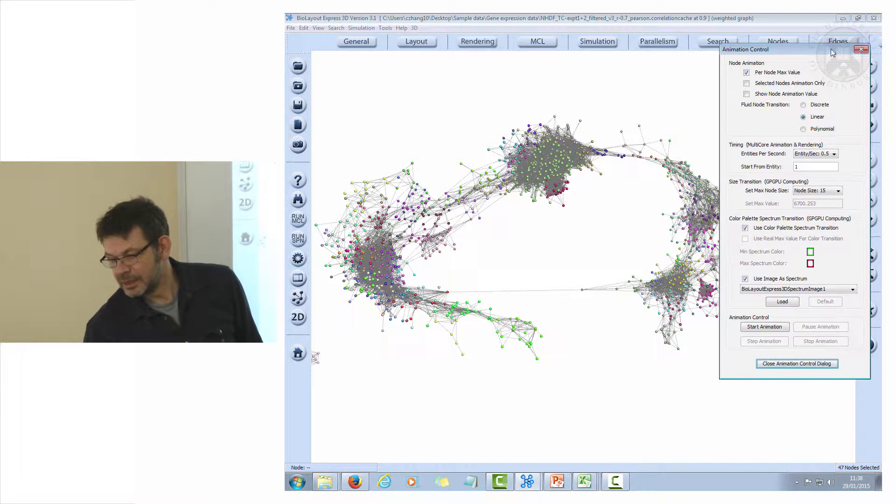
left_click(860, 51)
left_click_drag(814, 18, 795, 163)
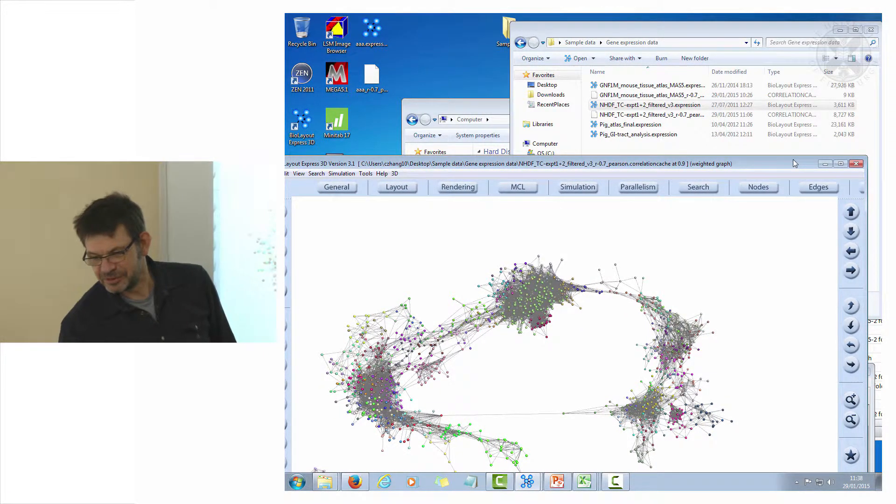
left_click_drag(794, 160, 806, 166)
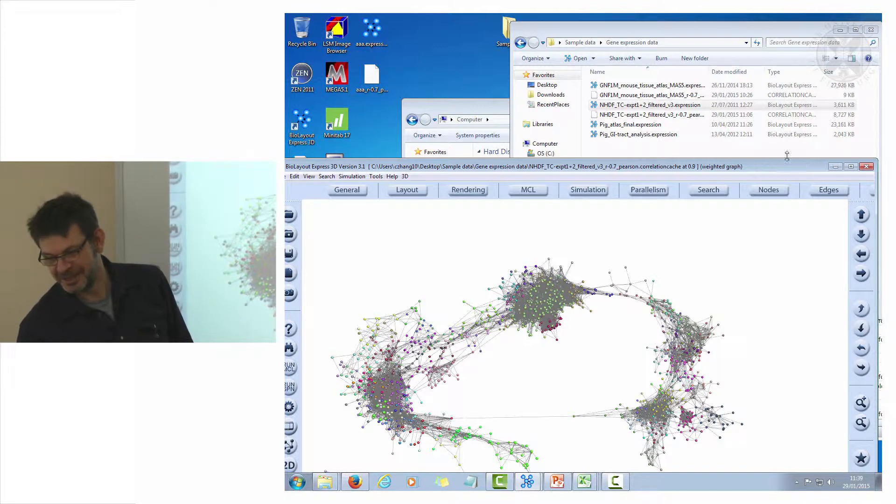
Load Pig_GI-tract_analysis.expression into the graph window with 0.7 minimum Pearson correlation, and build the graph at a correlation value of 0.90
left_click_drag(648, 140, 626, 254)
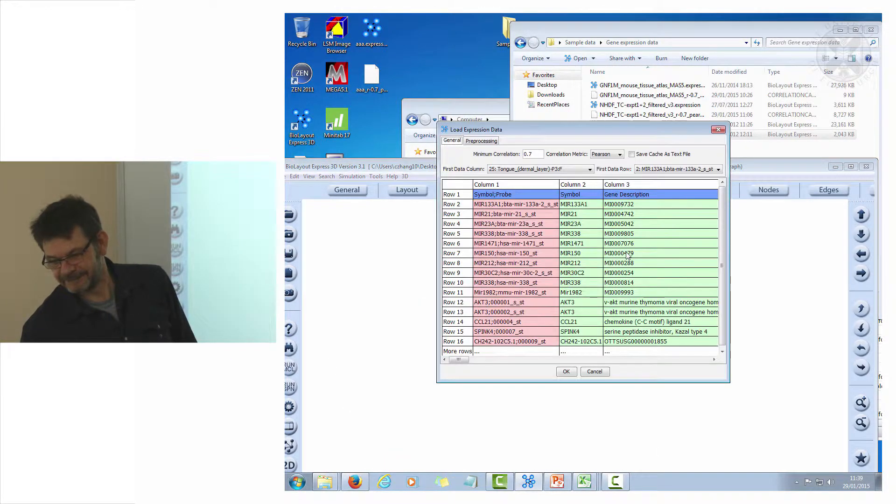
left_click(566, 372)
left_click_drag(459, 359, 517, 353)
left_click(566, 372)
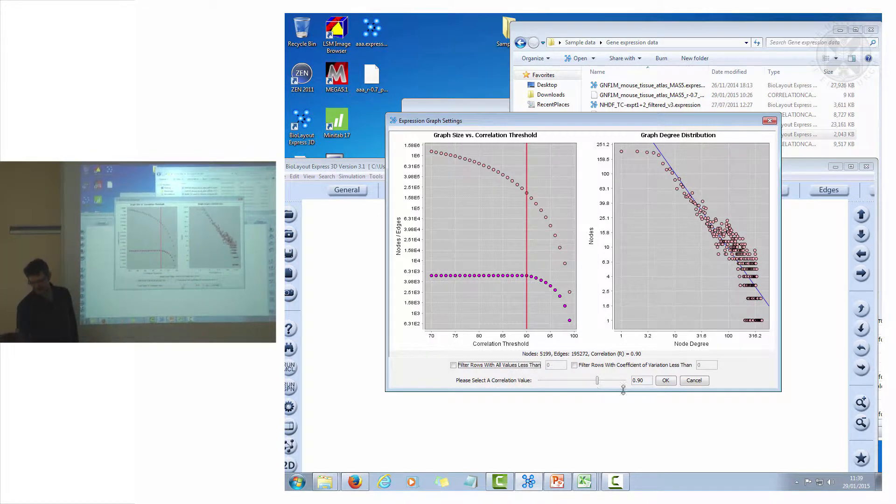
left_click(665, 380)
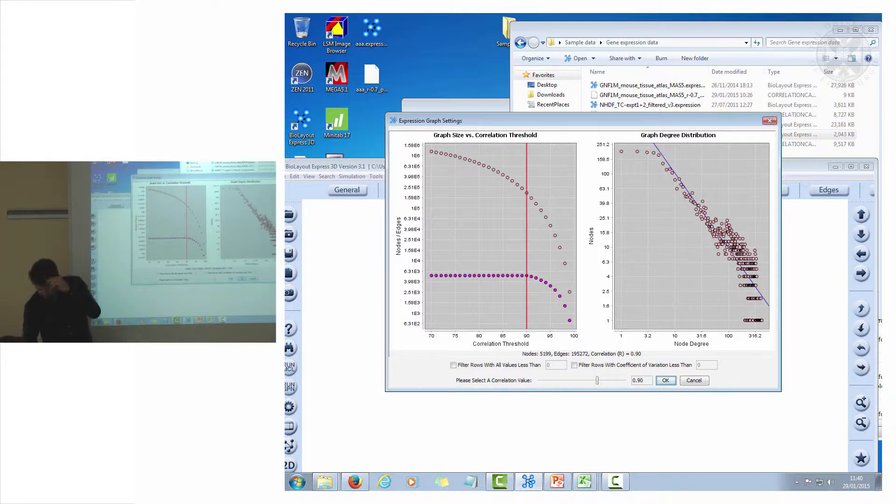
left_click(665, 381)
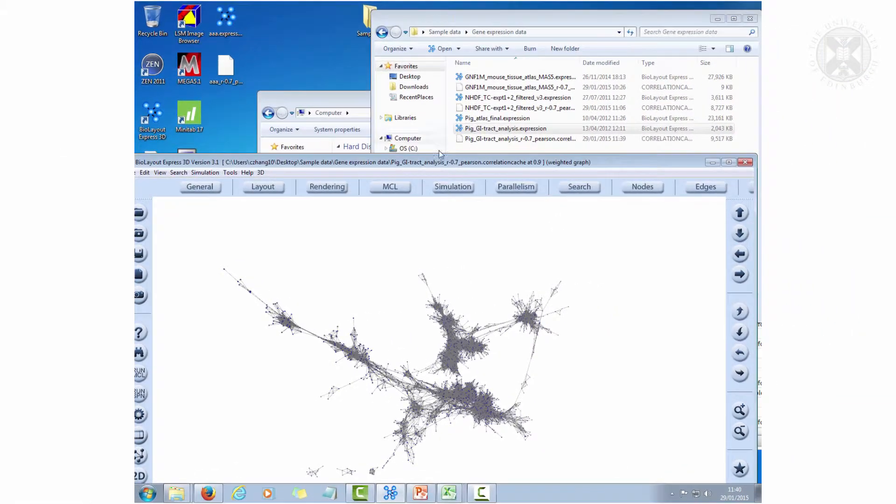
Move the graph window back up and maximize it to fill the screen
left_click_drag(447, 167, 459, 28)
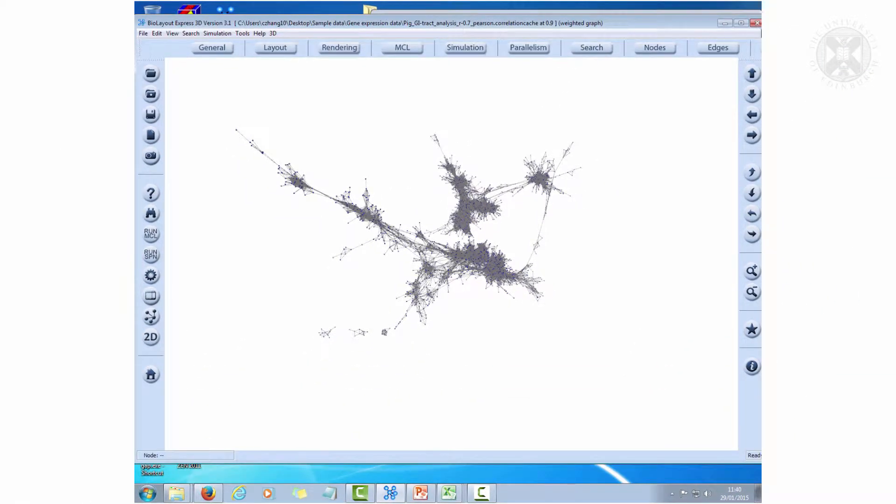
left_click(741, 23)
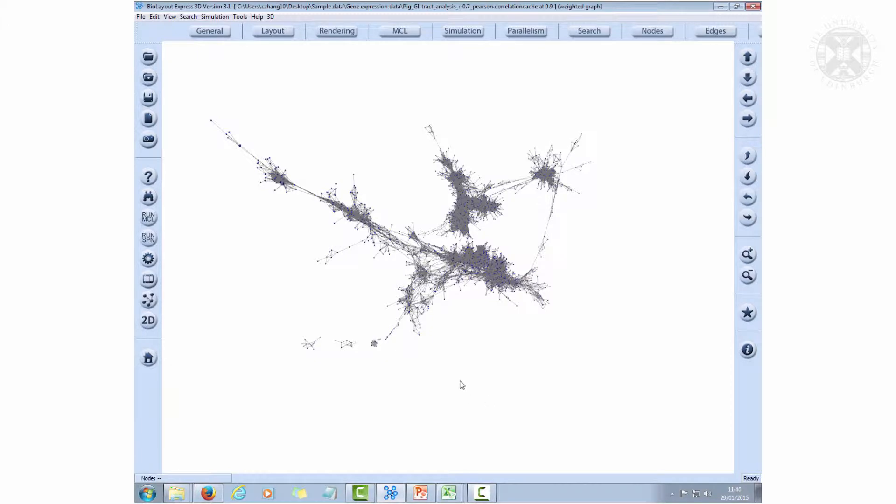
Examine the pig GI-tract network from several angles and check its full graph statistics
scroll(463, 352, "up", 7)
left_click_drag(462, 353, 473, 288)
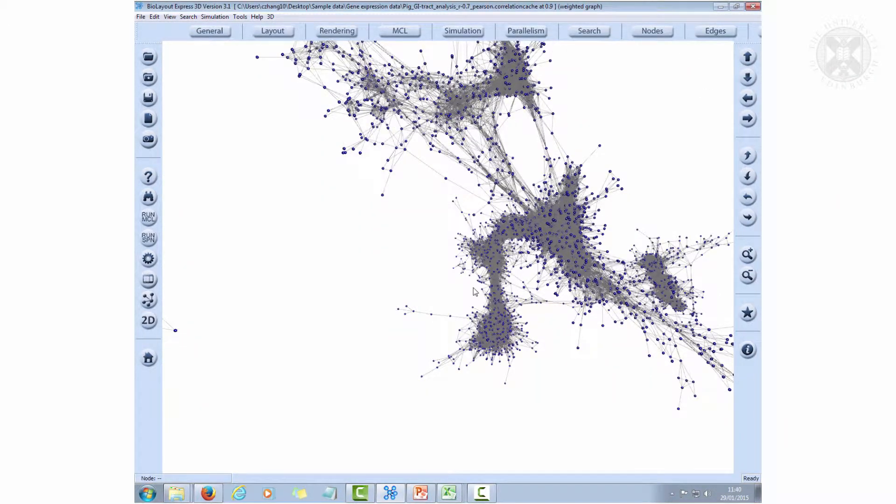
left_click_drag(474, 291, 422, 286)
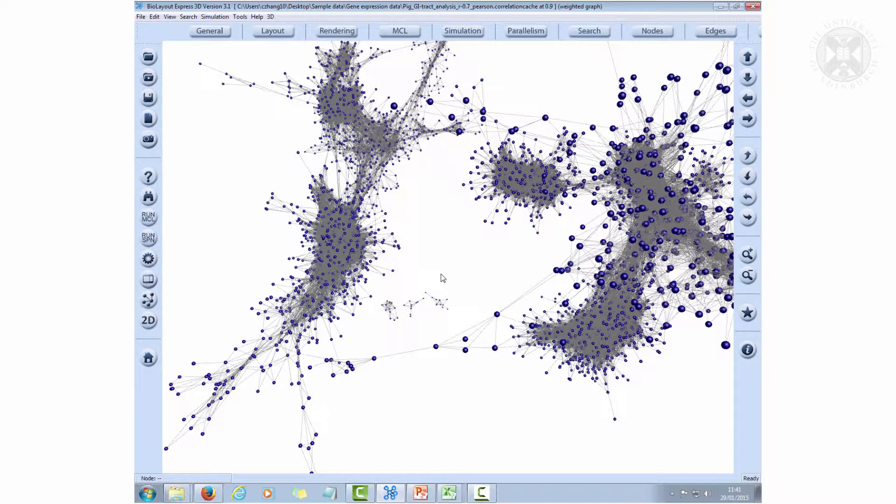
left_click_drag(495, 338, 541, 360)
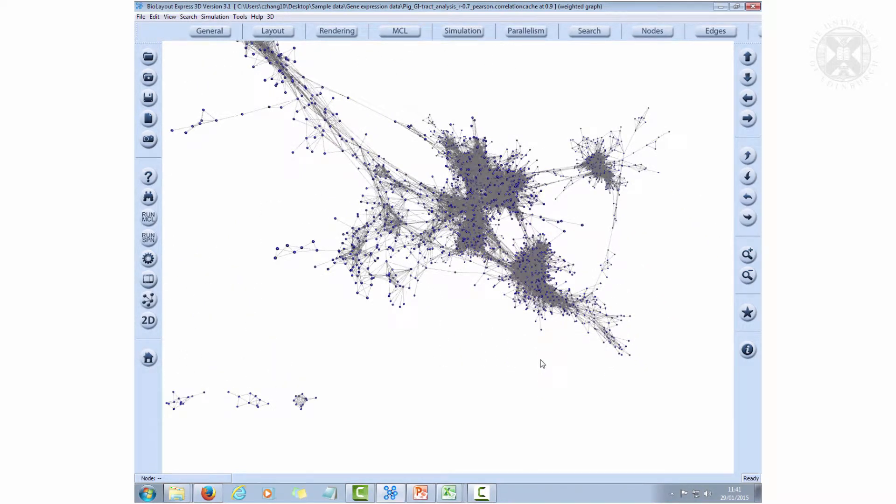
left_click_drag(496, 458, 476, 423)
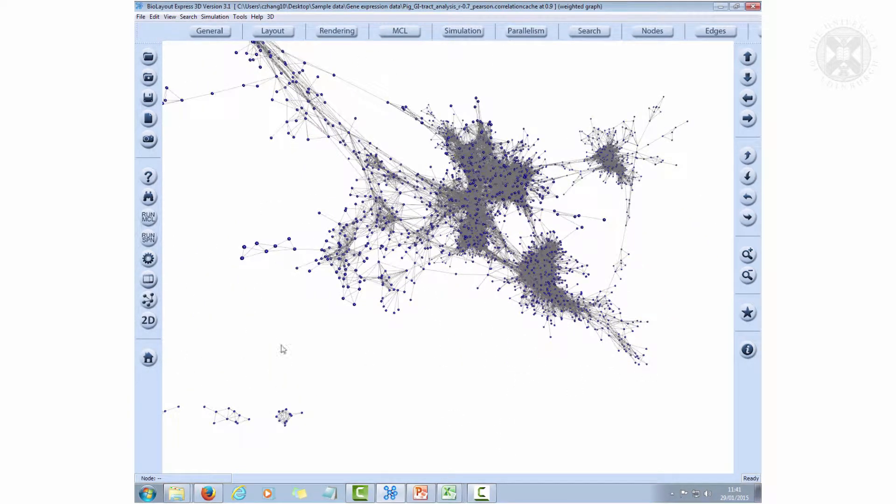
left_click(149, 178)
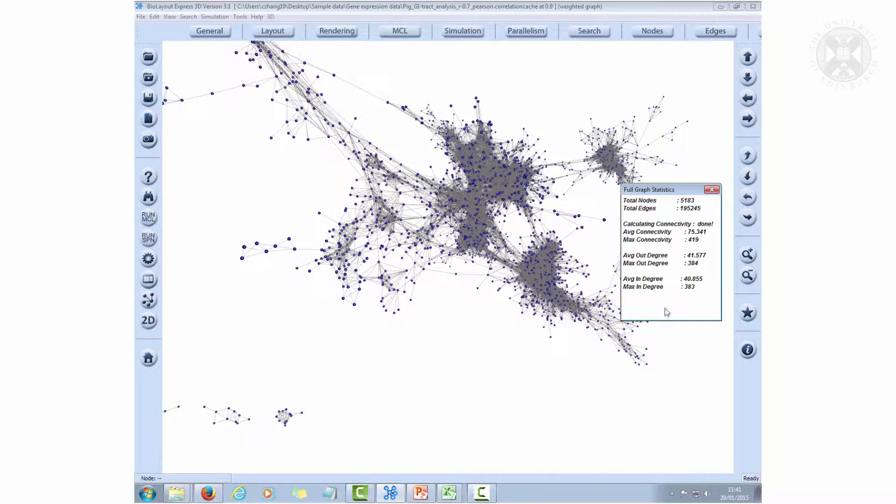
left_click(712, 190)
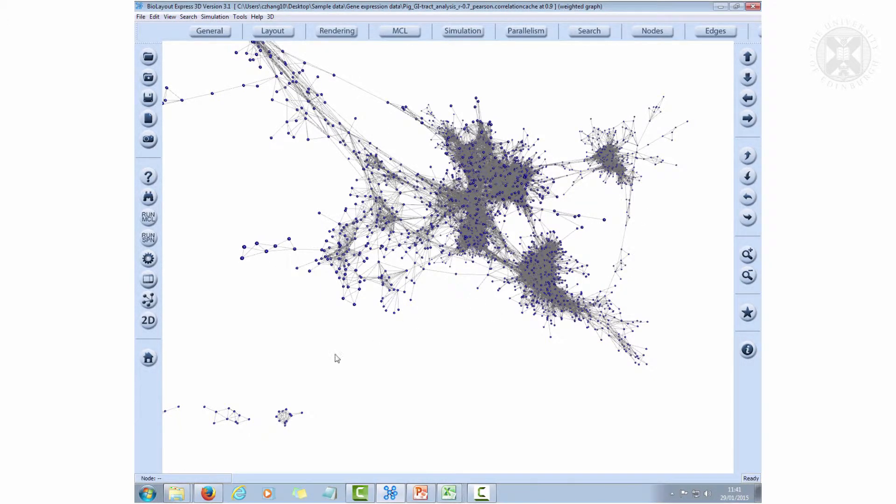
Run MCL clustering on the pig GI-tract network
scroll(378, 360, "up", 3)
scroll(536, 261, "up", 2)
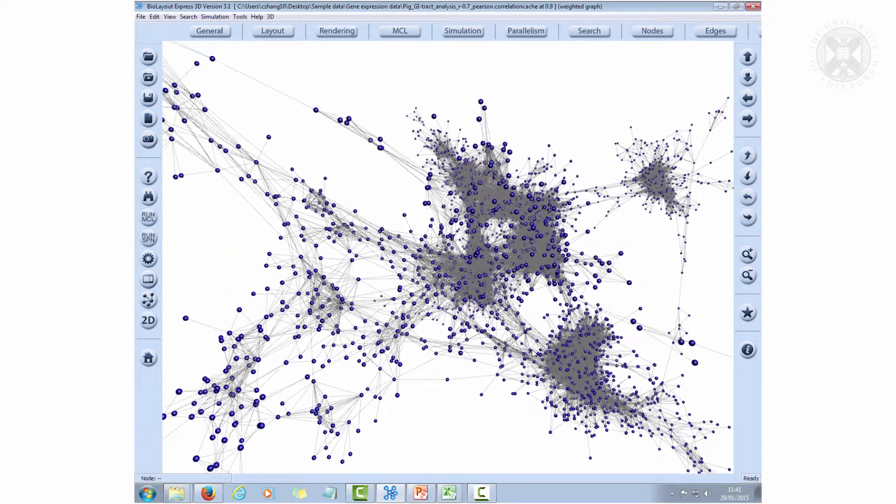
scroll(476, 319, "up", 2)
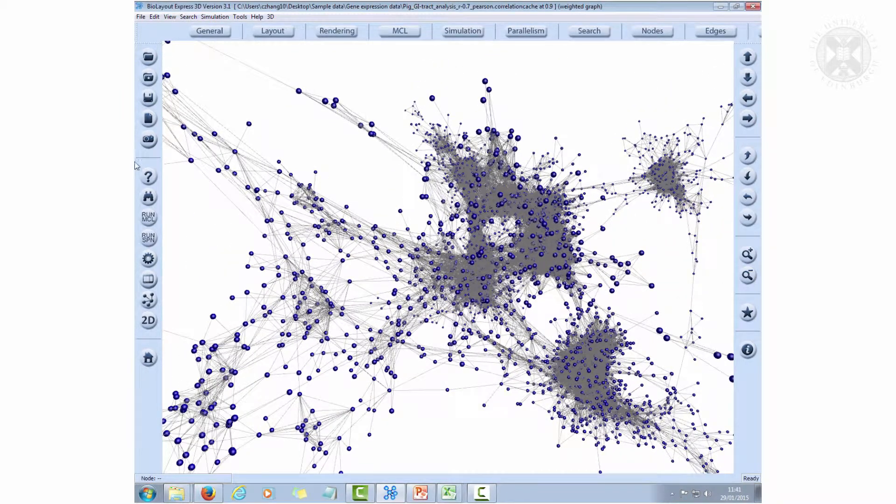
left_click(152, 219)
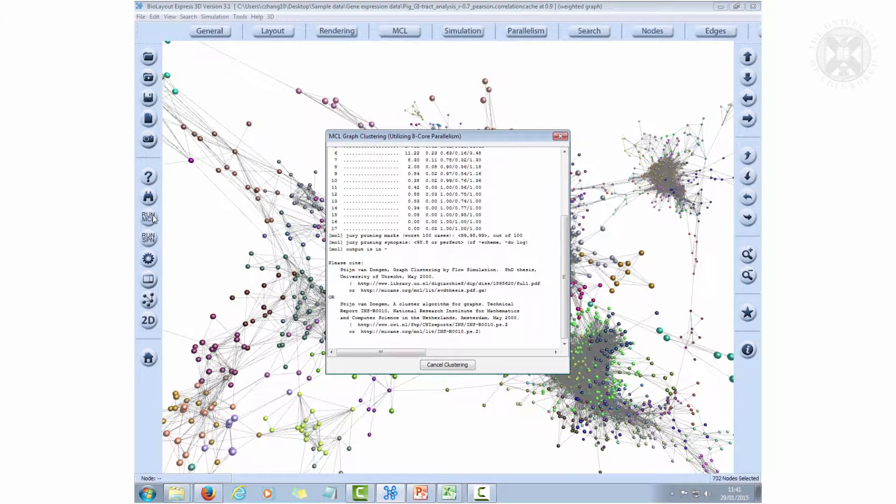
left_click(447, 364)
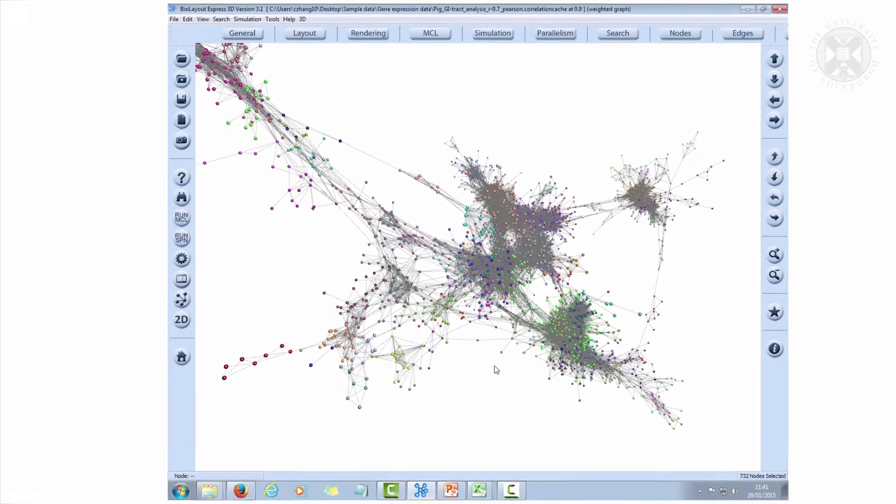
Inspect the coloured clusters from another angle and open the Class Viewer for the selected nodes
left_click_drag(495, 366, 482, 337)
left_click_drag(589, 338, 698, 230)
left_click_drag(714, 232, 720, 252)
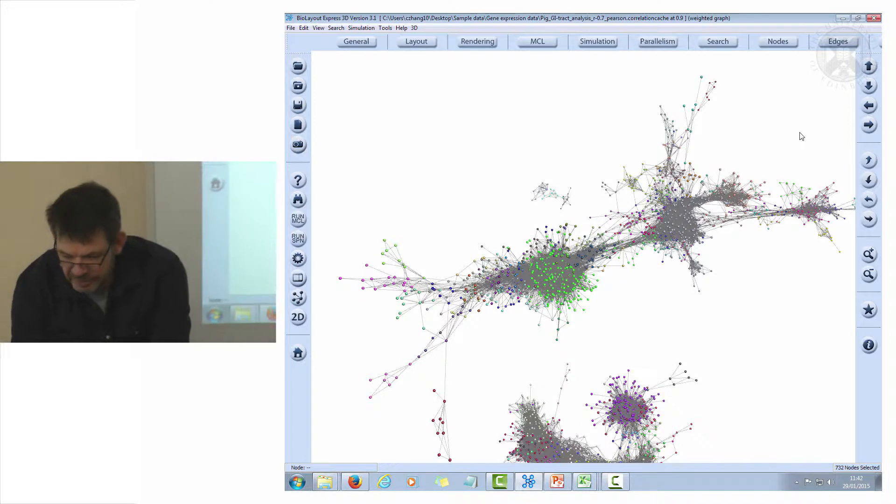
key("ctrl+c")
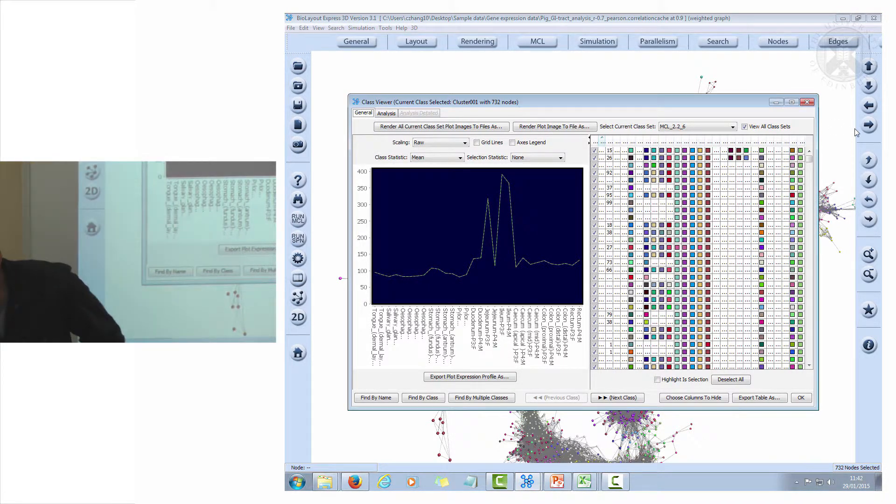
Hide all optional columns in the class table except Symbol, Gene Description and the GI clusters r0.9 column
left_click(707, 402)
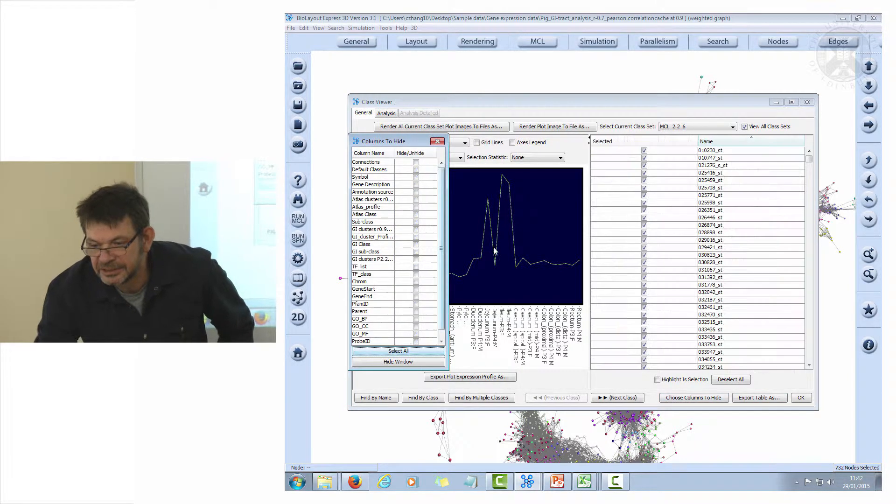
left_click(416, 178)
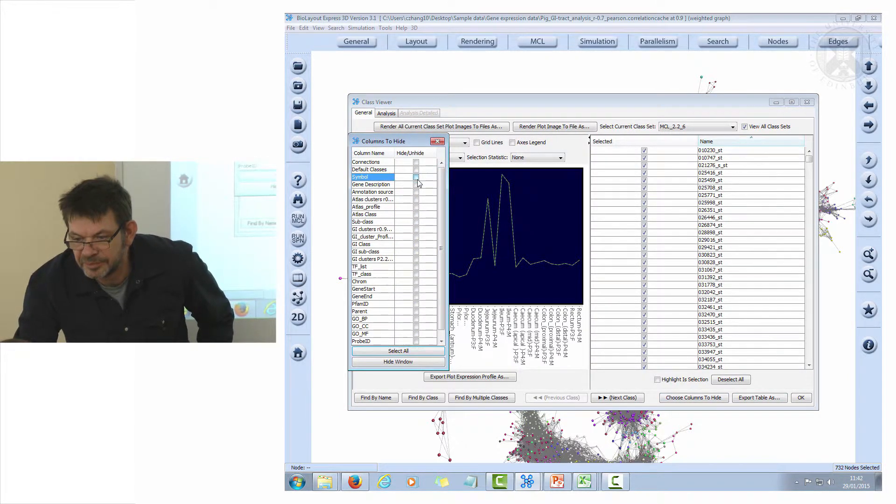
left_click(417, 185)
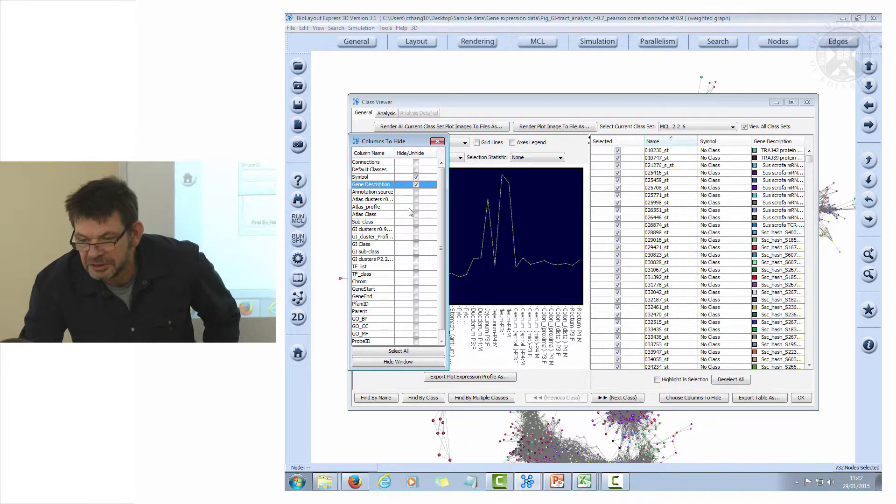
left_click(417, 207)
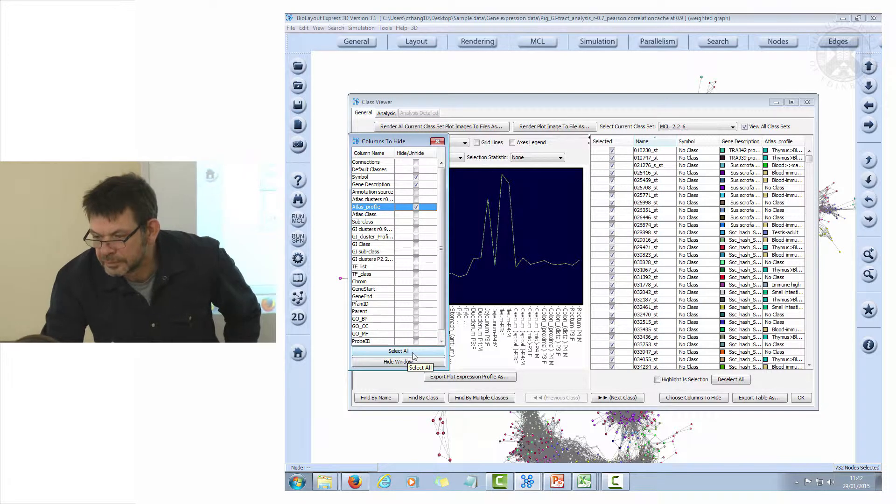
left_click(417, 230)
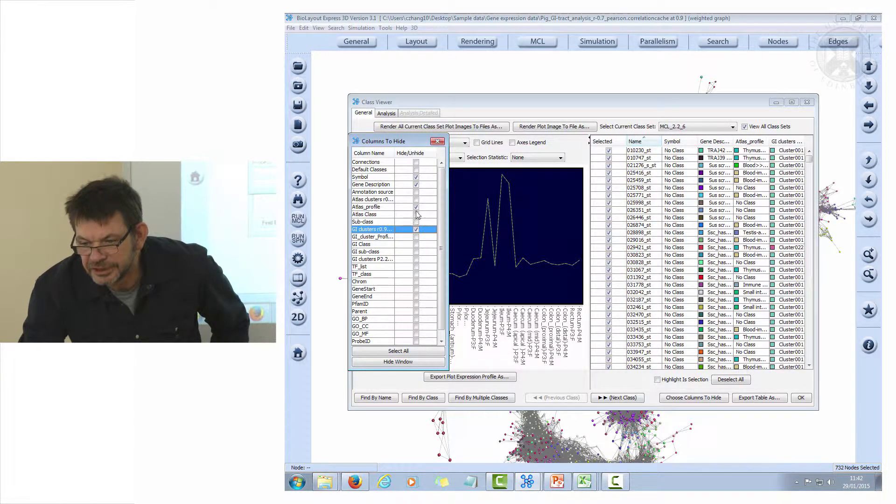
left_click(416, 207)
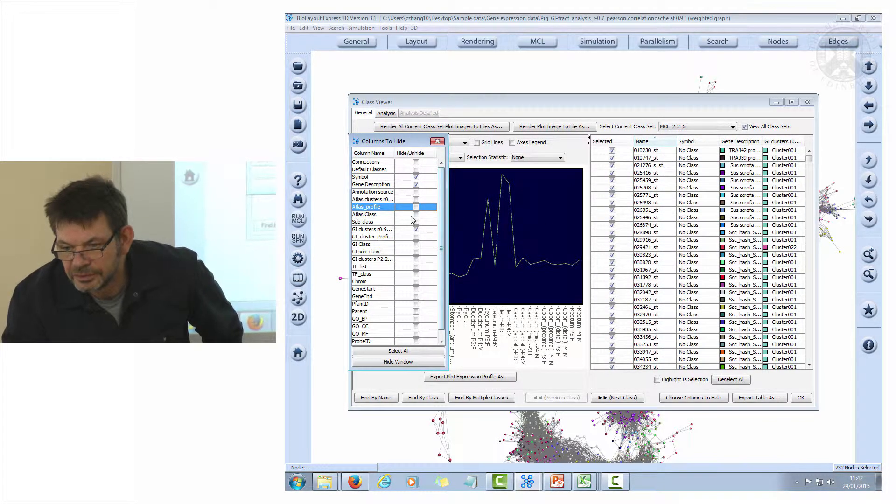
Maximize the Class Viewer and also show the GI cluster profile, GI Class and GI sub-class columns in its table
left_click(415, 237)
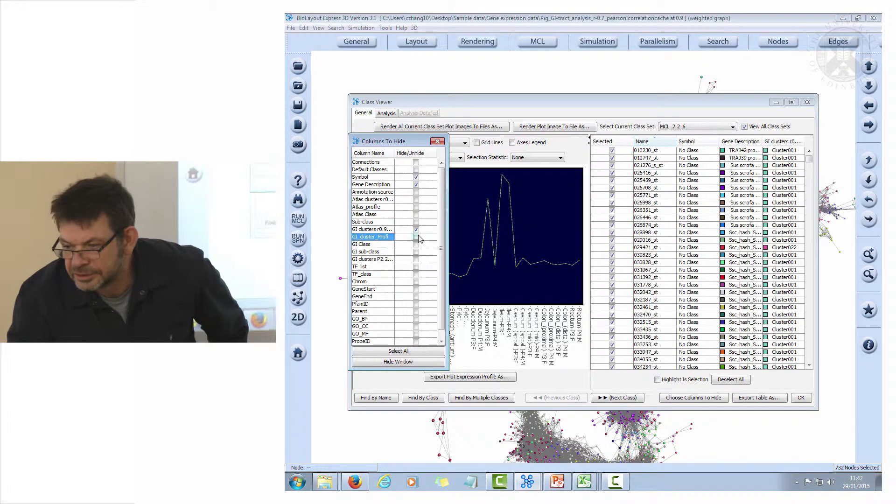
left_click(792, 102)
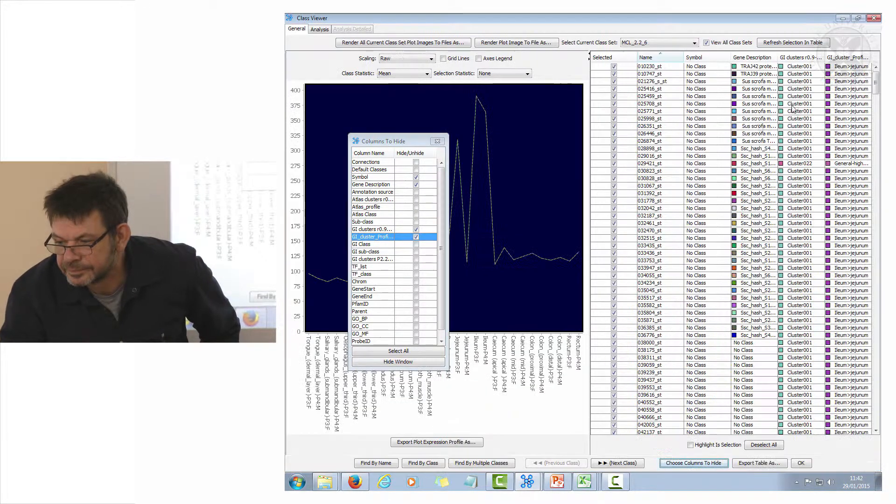
left_click(416, 244)
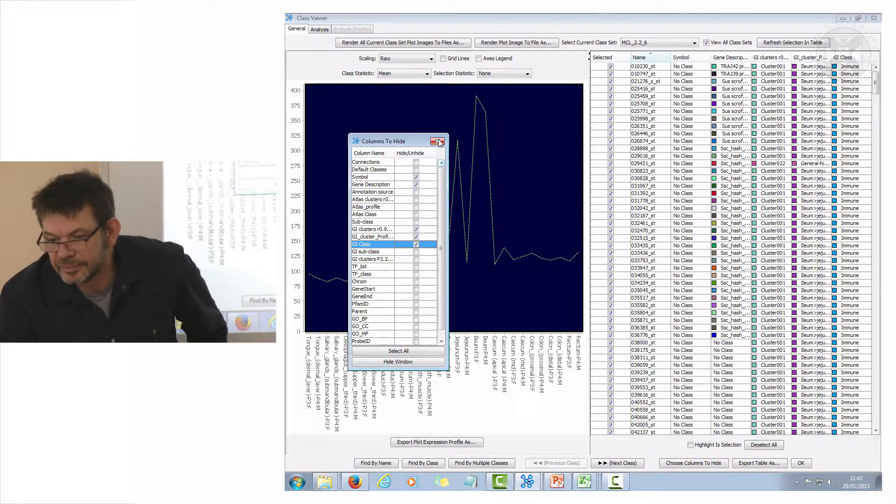
left_click(416, 251)
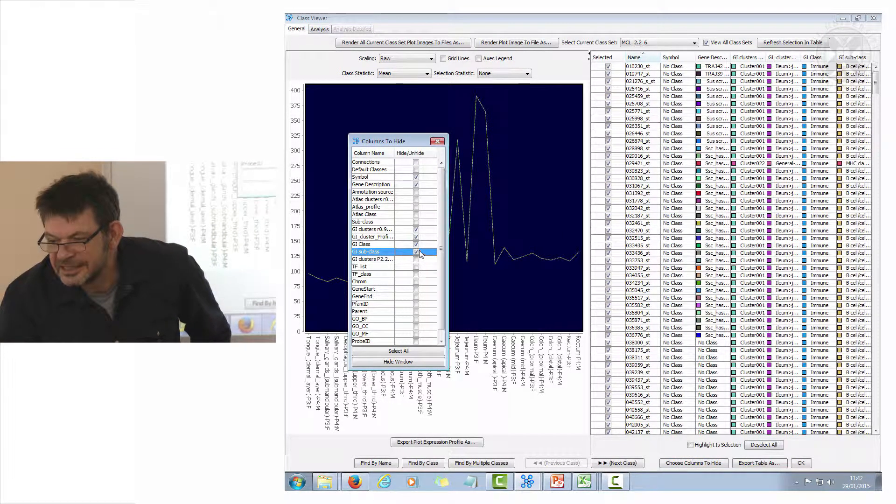
left_click(438, 141)
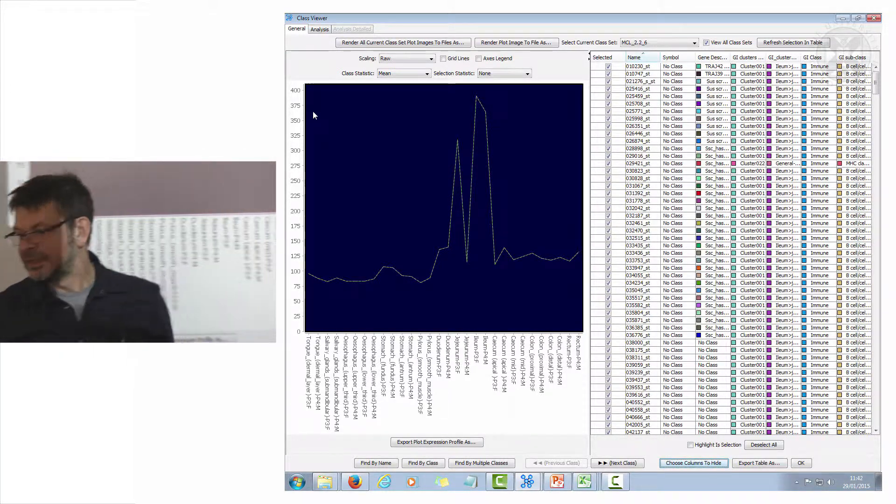
Minimize the Class Viewer to look over the whole clustered network, and bring the Class Viewer back
left_click(840, 21)
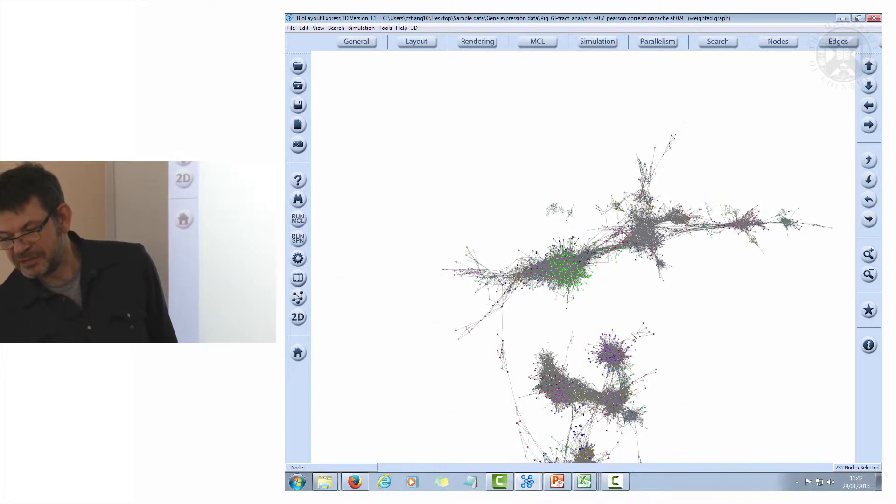
scroll(633, 337, "down", 3)
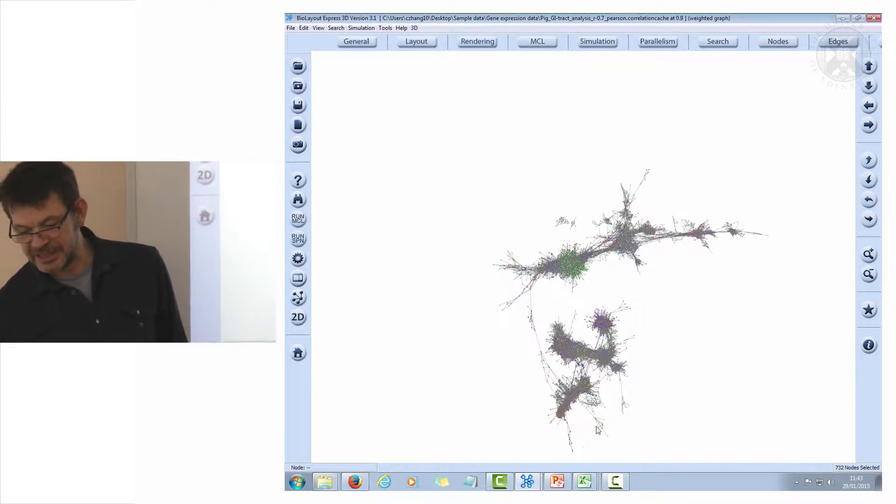
left_click(522, 482)
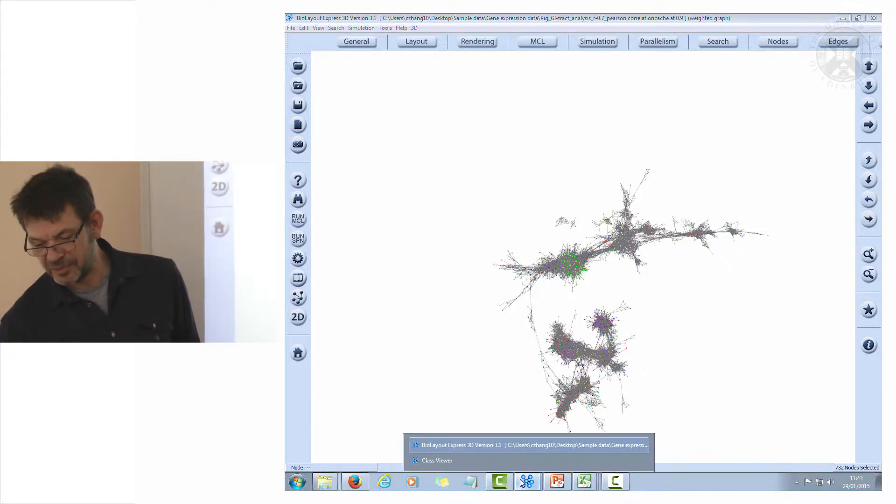
left_click(535, 459)
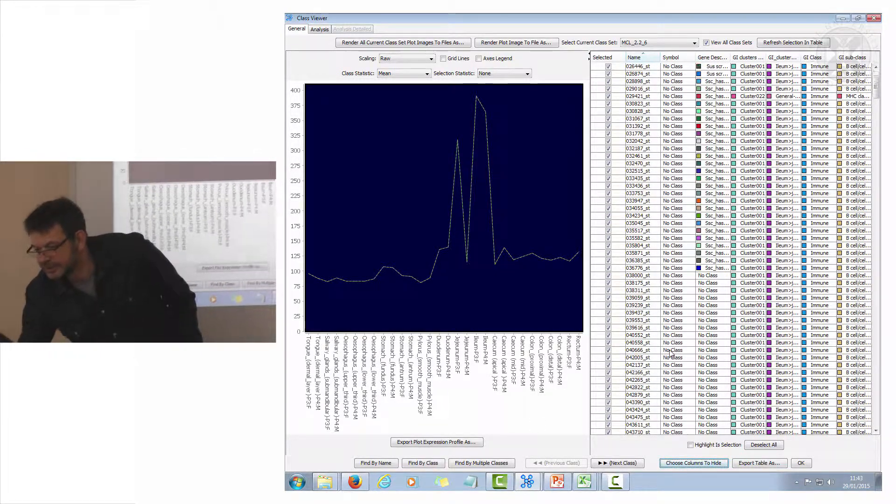
Examine the gene symbols, descriptions and GI annotations of the selected nodes in the class table, particularly the immune CD genes
scroll(676, 353, "down", 15)
scroll(675, 354, "down", 14)
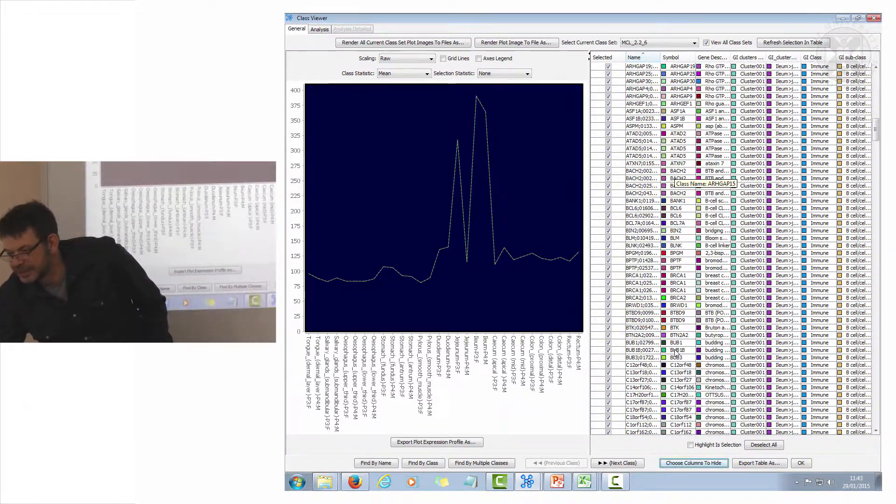
scroll(675, 354, "down", 20)
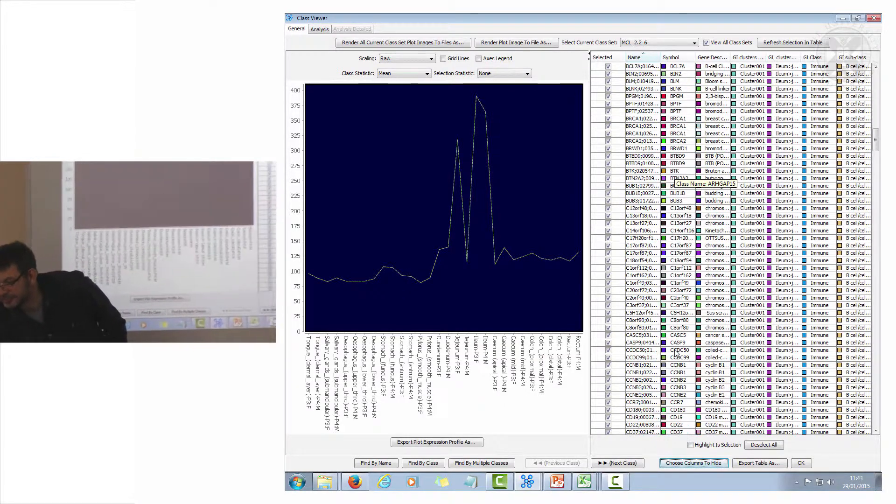
scroll(675, 354, "down", 20)
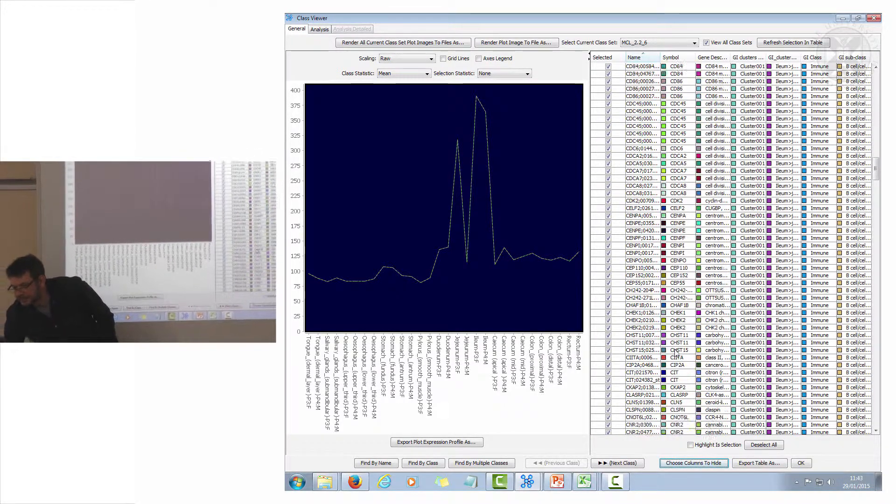
scroll(675, 353, "up", 4)
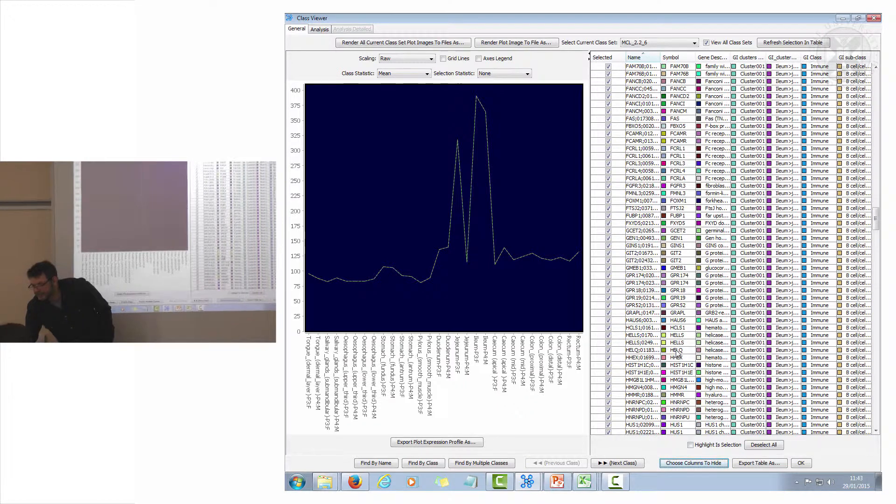
scroll(677, 355, "up", 20)
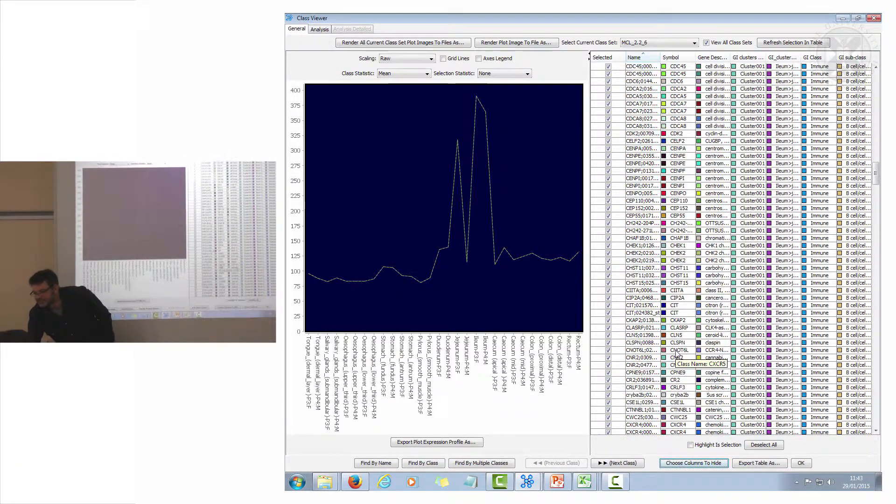
scroll(677, 355, "up", 4)
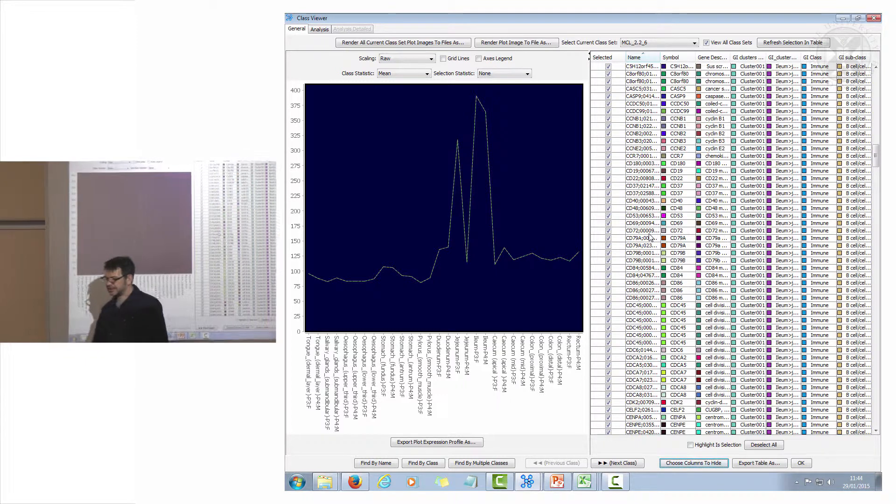
scroll(650, 238, "up", 15)
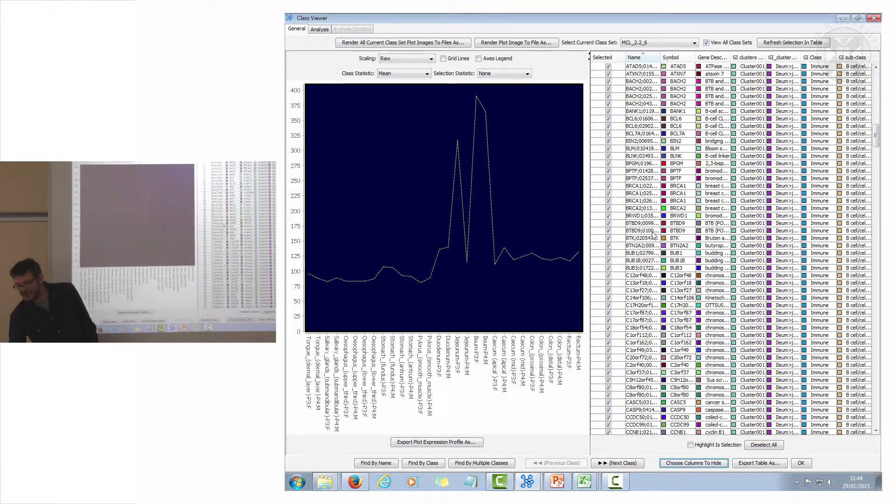
scroll(659, 239, "down", 15)
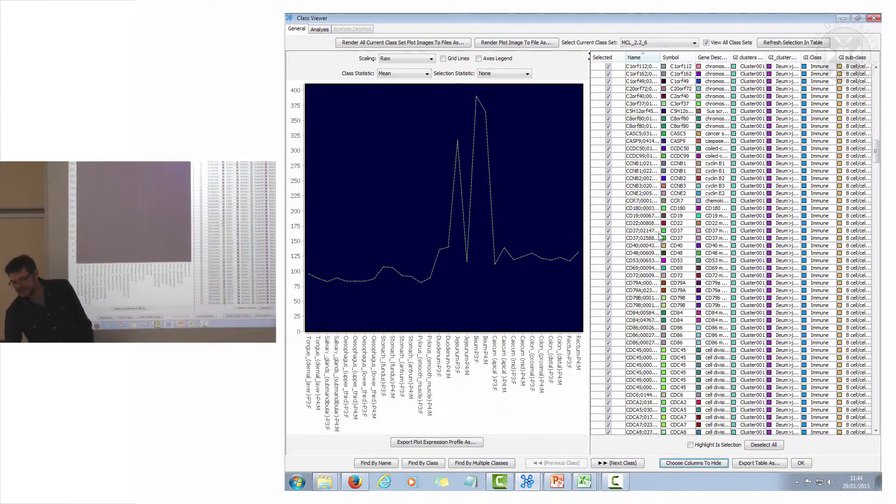
scroll(641, 225, "down", 5)
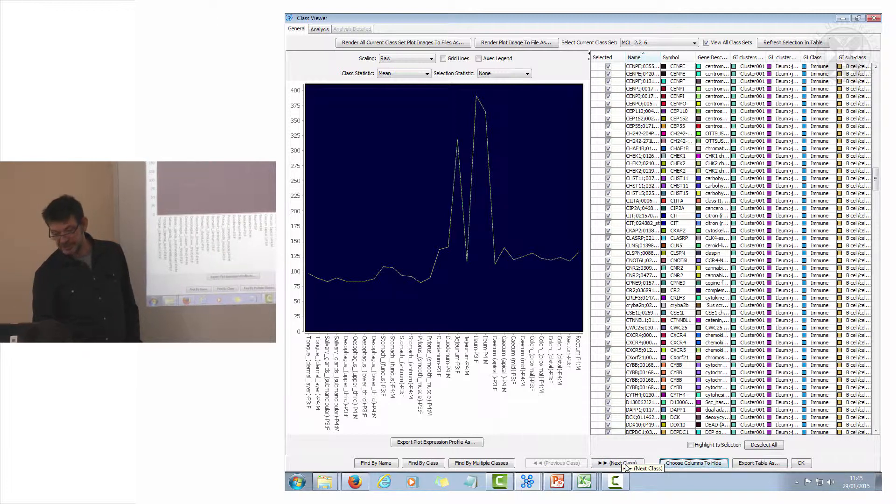
Step through Cluster002 and Cluster003 to examine their expression profiles and genes, widening the Gene Description column for Cluster003
left_click(604, 463)
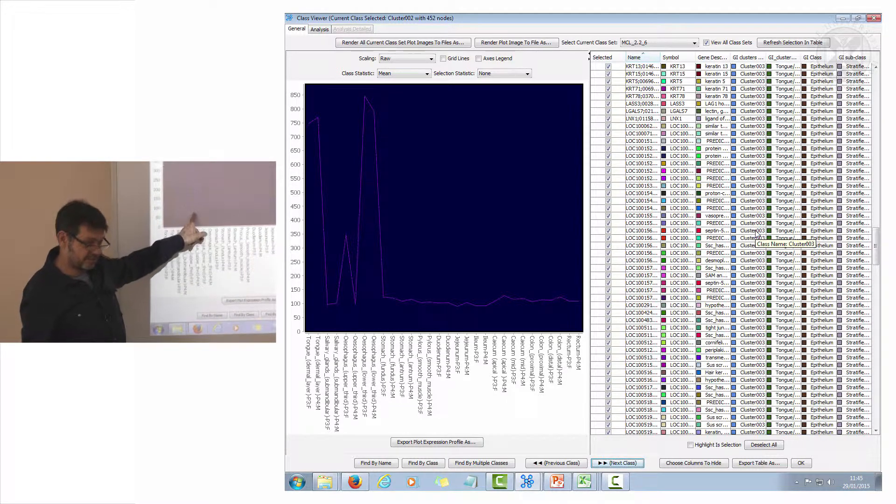
scroll(731, 220, "up", 6)
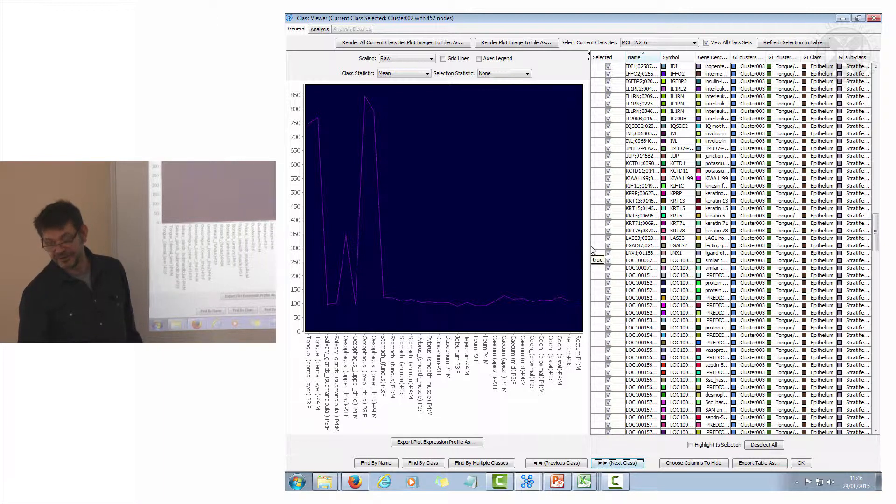
left_click(616, 463)
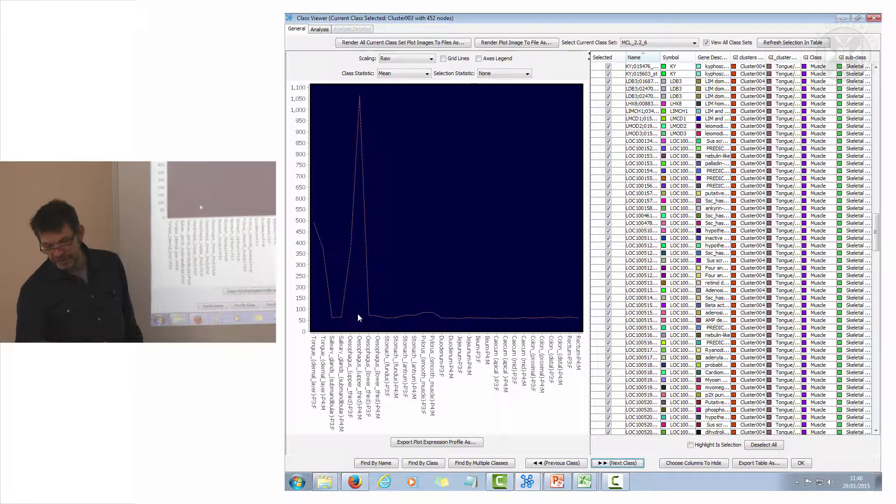
scroll(788, 280, "down", 20)
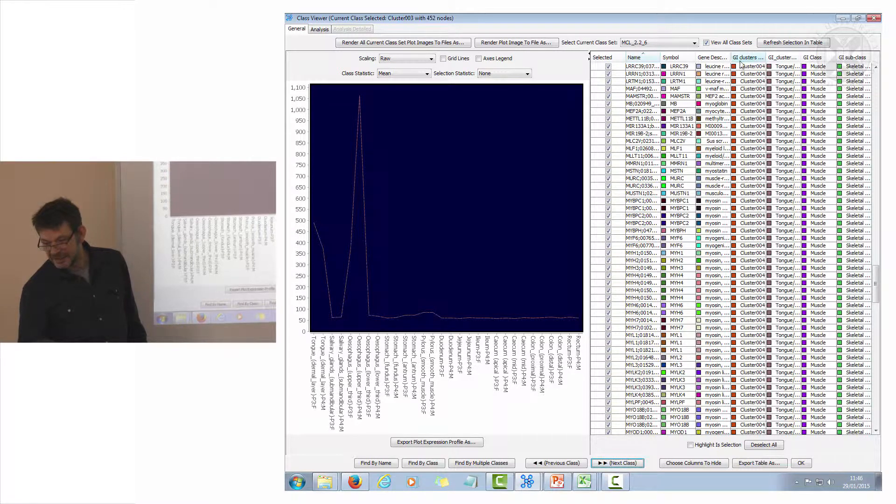
left_click_drag(728, 58, 746, 58)
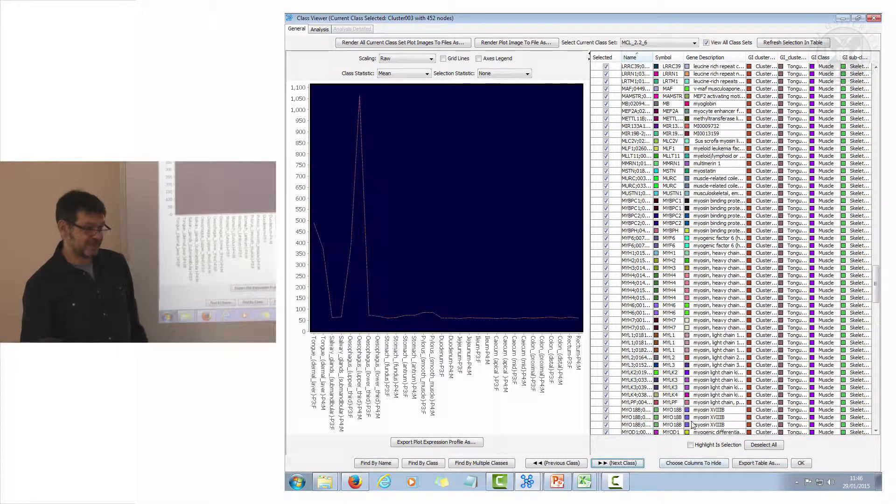
Advance to Cluster004 to examine its expression profile and solute carrier genes, and continue to Cluster005
left_click(601, 463)
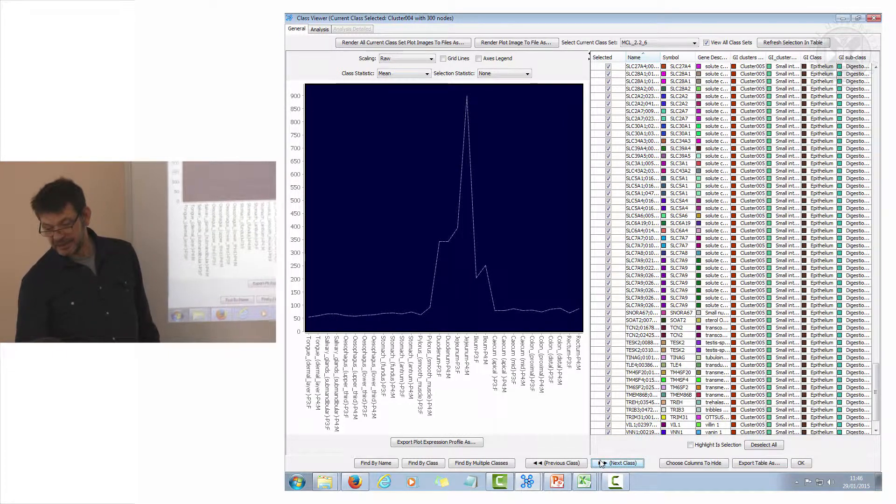
scroll(719, 294, "up", 3)
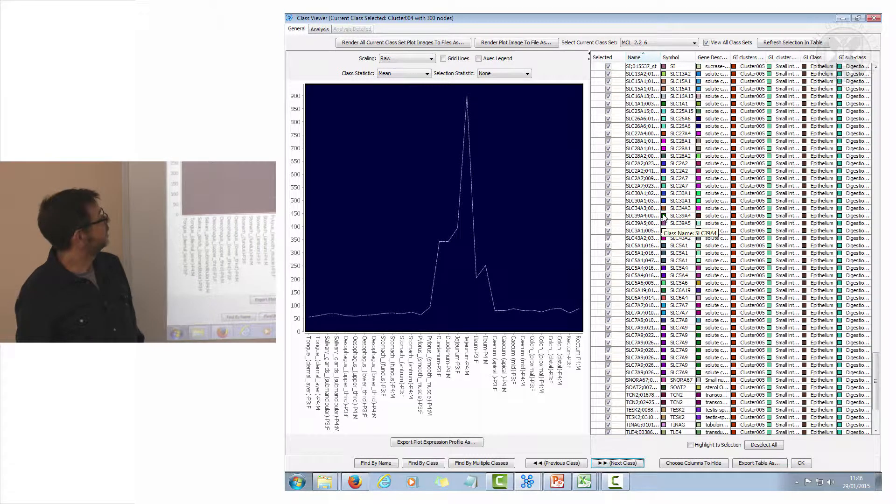
scroll(665, 209, "down", 1)
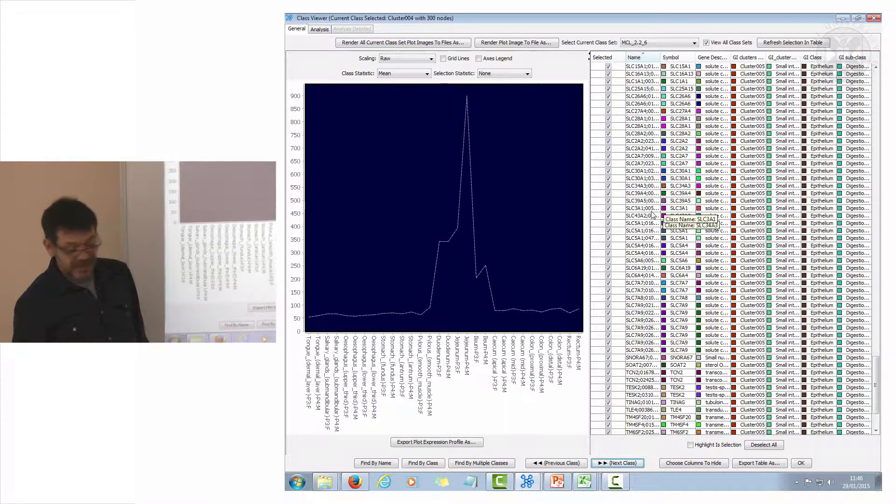
left_click(624, 464)
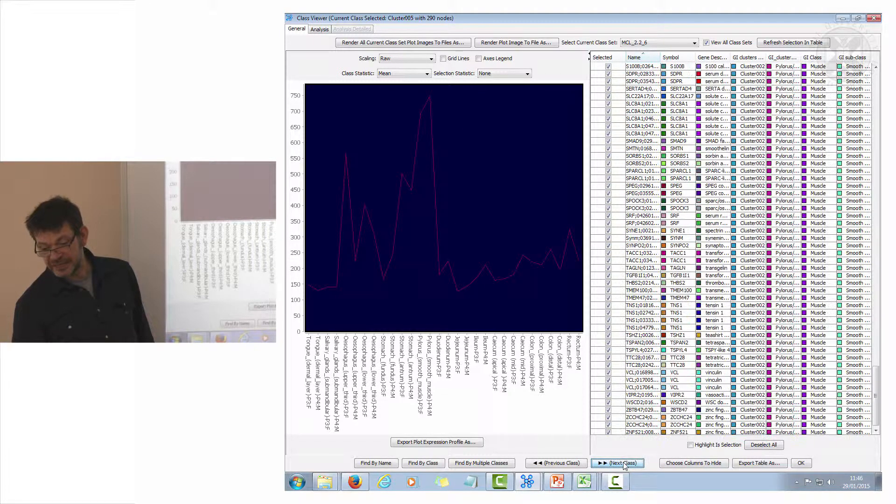